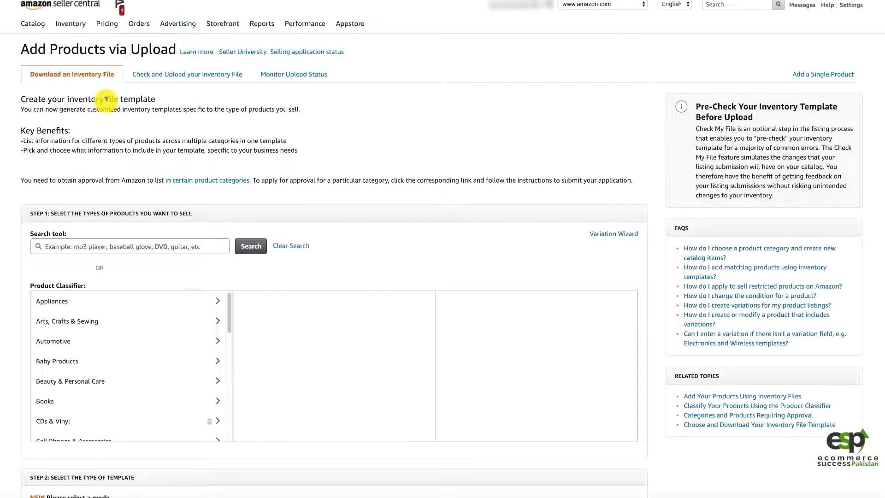
# Step: Browse the product classifier to the Baby Care category under Baby Products
pyautogui.moveTo(71, 23)
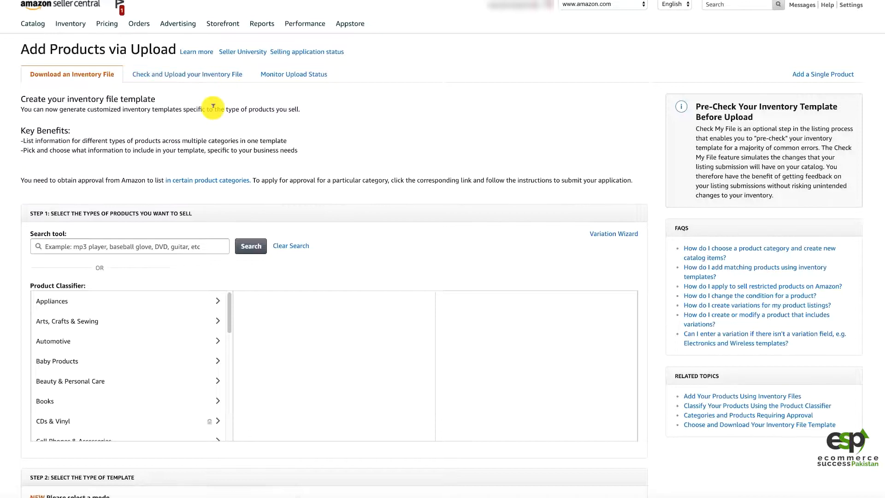
pyautogui.scroll(-2, 212, 162)
pyautogui.scroll(-3, 212, 79)
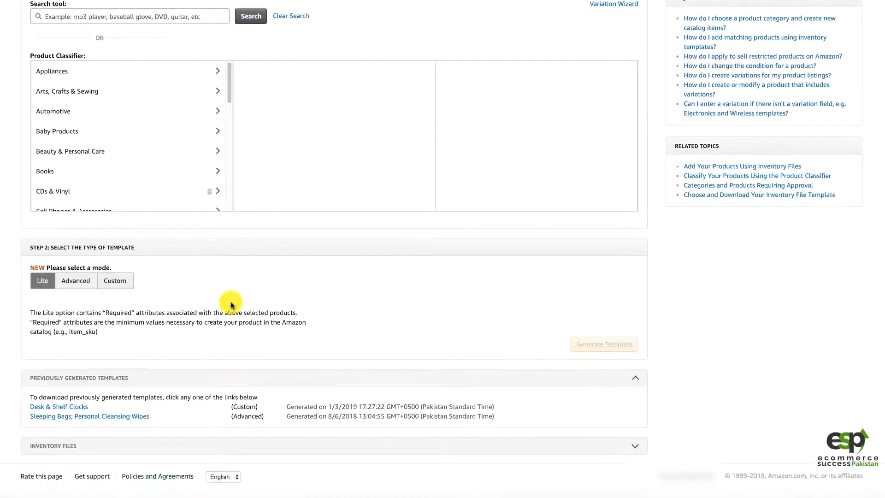
pyautogui.scroll(2, 182, 287)
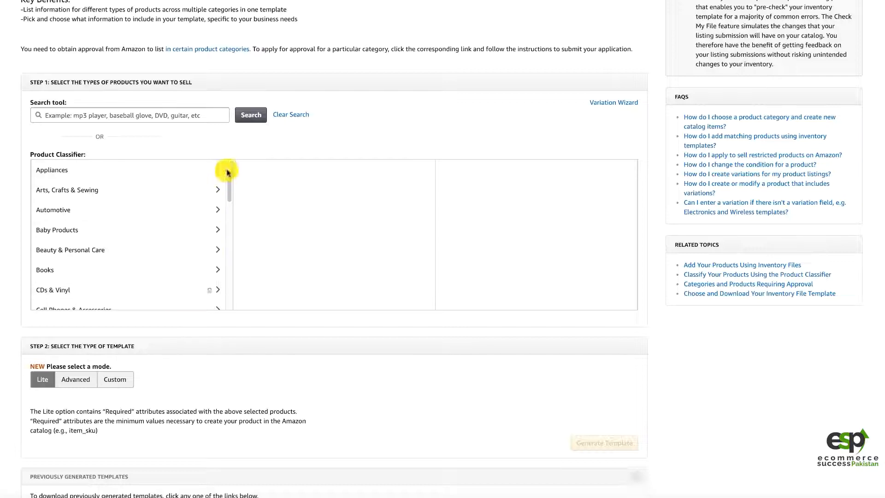
pyautogui.moveTo(227, 172)
pyautogui.mouseDown()
pyautogui.moveTo(229, 221)
pyautogui.moveTo(233, 177)
pyautogui.mouseUp()
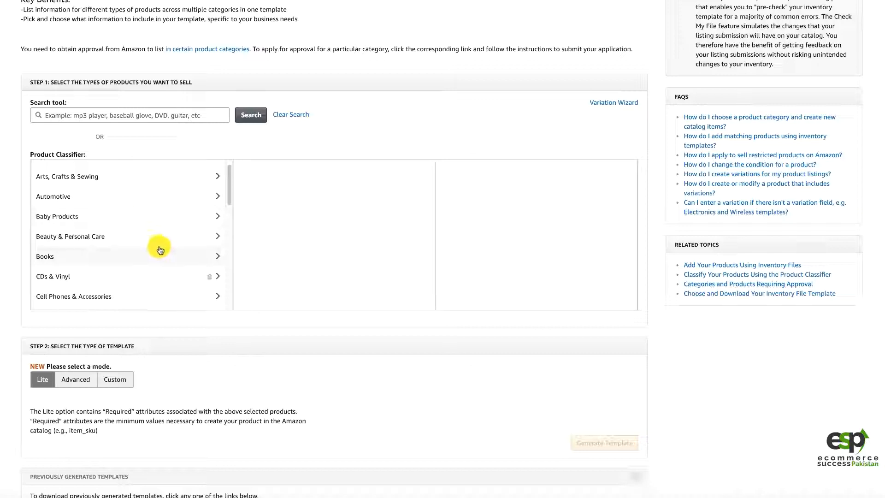
pyautogui.click(144, 223)
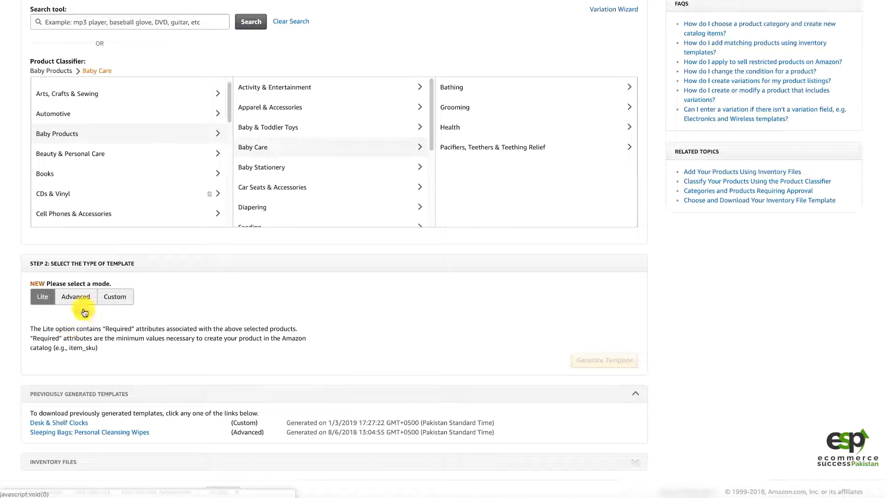
# Step: Set the template mode to Custom and add the Offer attribute group to the selected groups
pyautogui.click(78, 299)
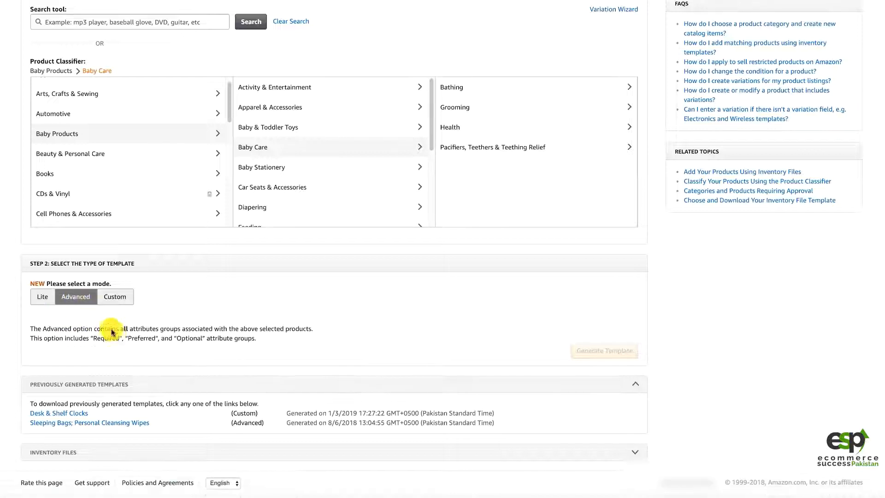
pyautogui.click(123, 298)
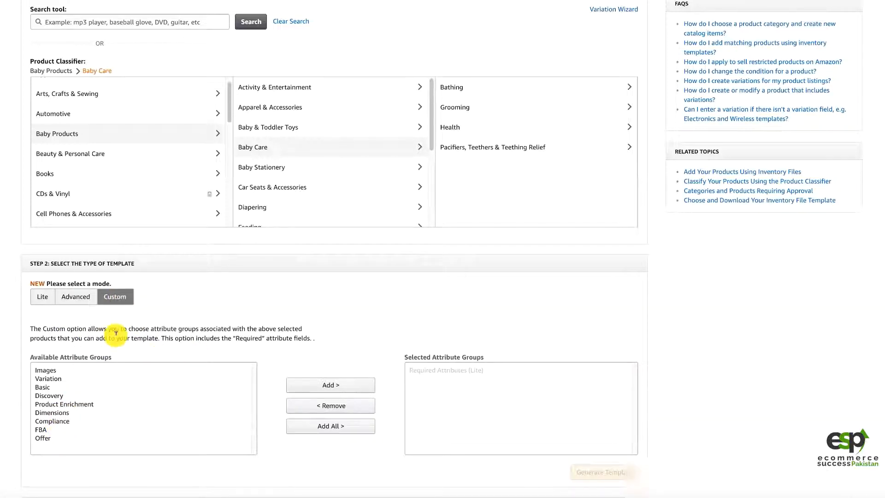
pyautogui.click(45, 429)
pyautogui.click(46, 437)
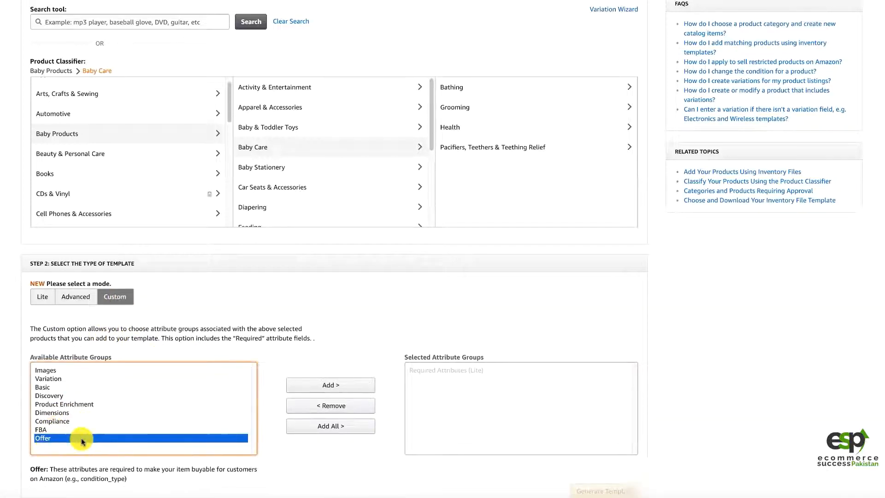
pyautogui.click(334, 394)
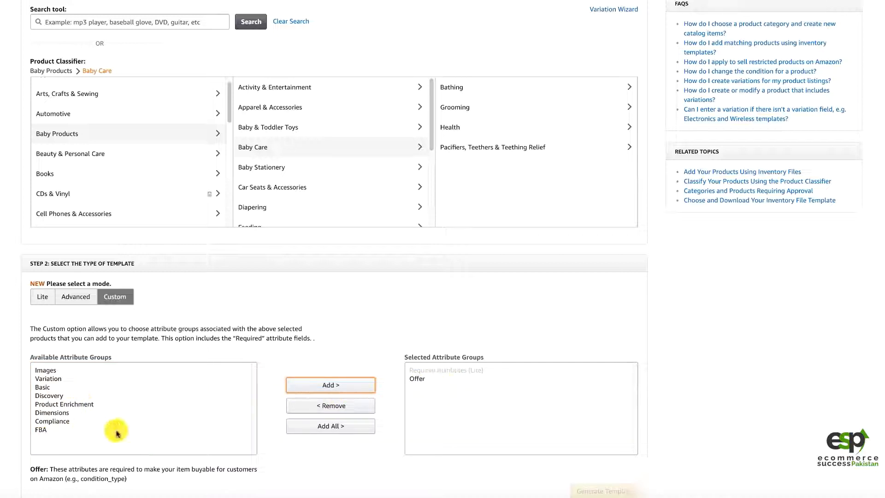
# Step: Select Teething Relief under Pacifiers, Teethers & Teething Relief as the product classification
pyautogui.scroll(-3, 471, 395)
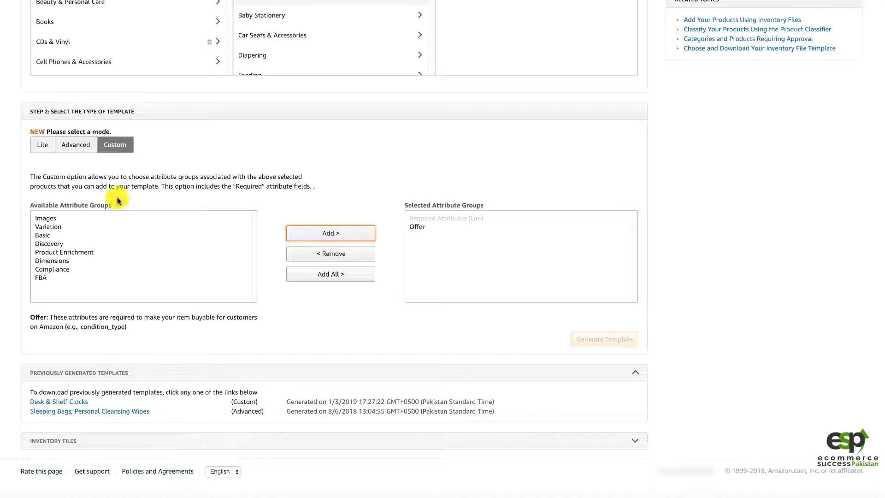
pyautogui.scroll(1, 138, 136)
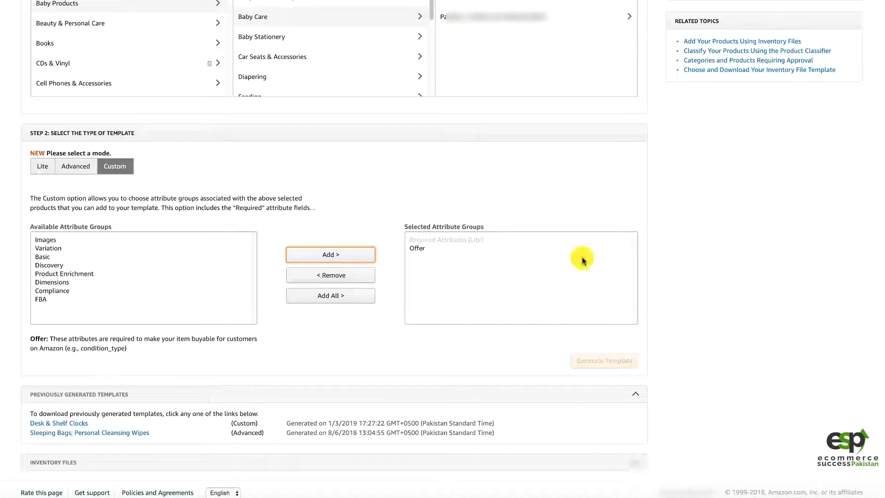
pyautogui.scroll(7, 578, 257)
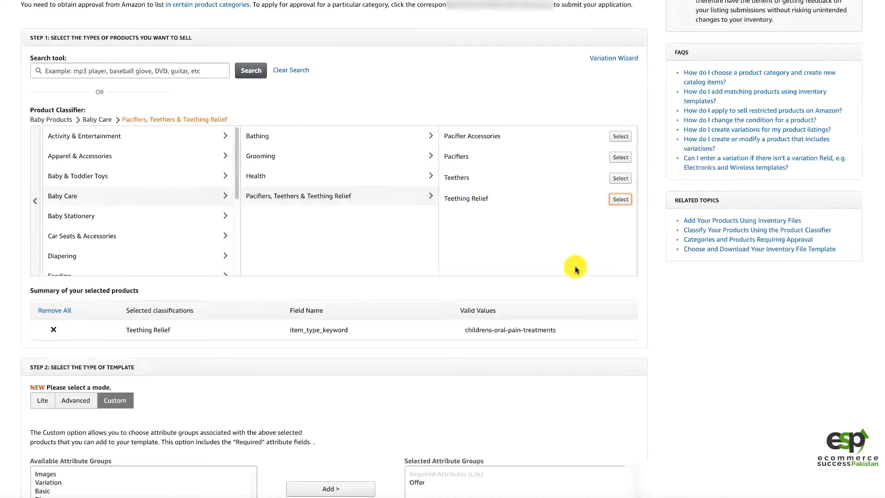
# Step: Generate the custom Teething Relief inventory template and open the downloaded file in Excel
pyautogui.scroll(-2, 573, 267)
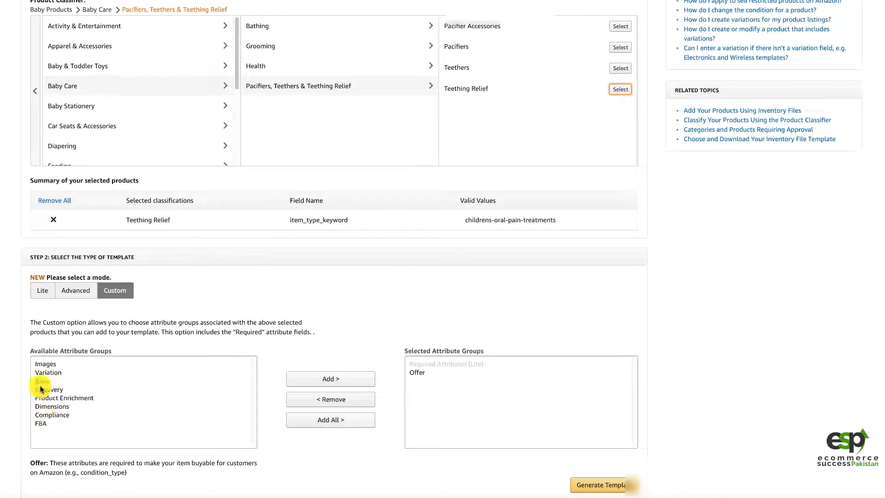
pyautogui.scroll(-2, 607, 435)
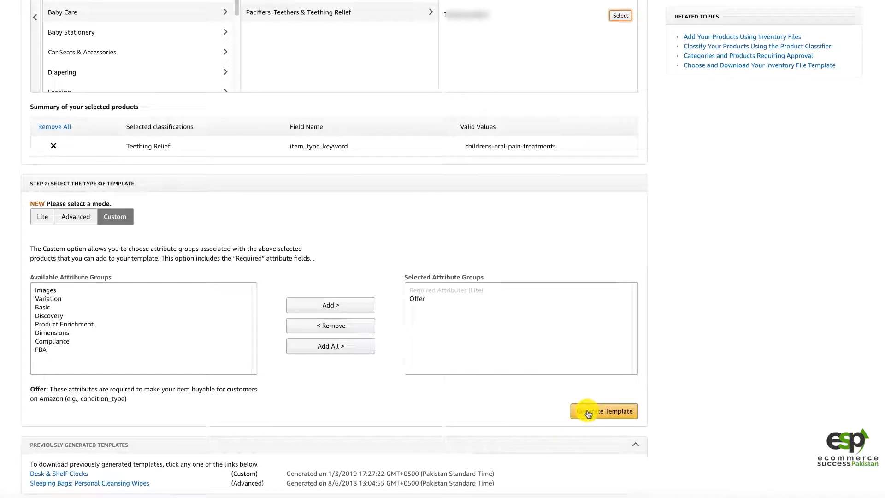
pyautogui.click(588, 413)
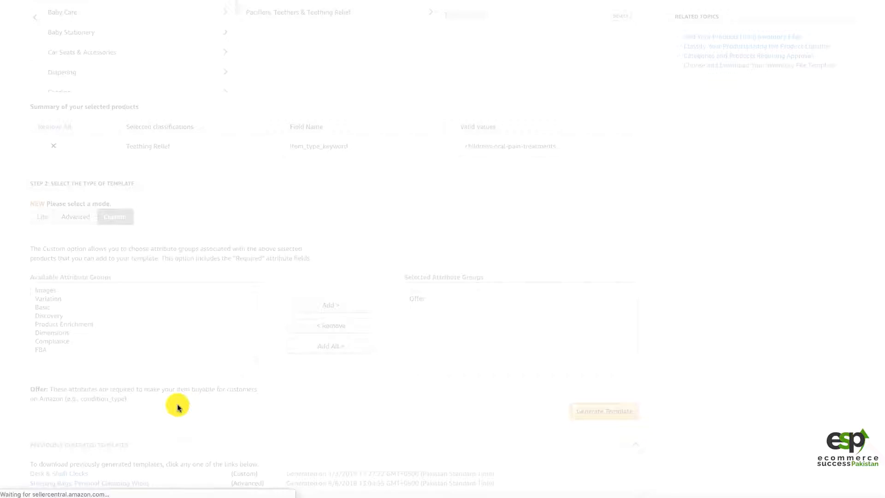
pyautogui.click(83, 485)
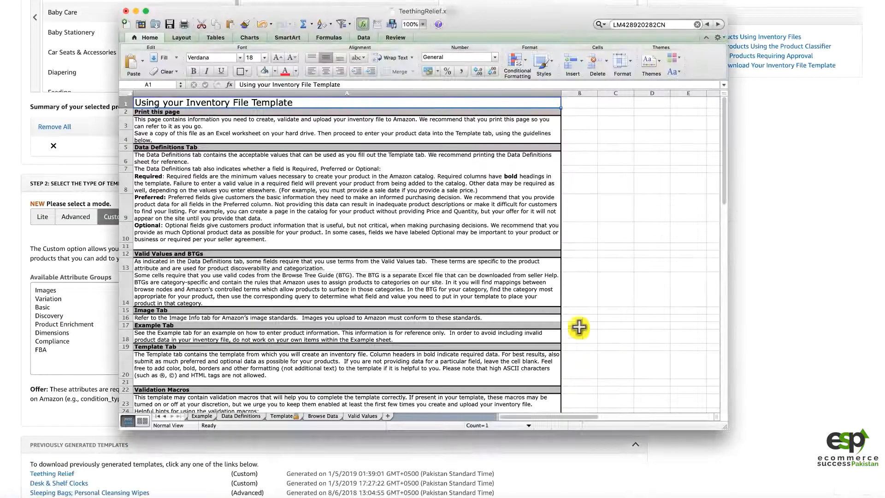
# Step: Examine the instructions and the Example, Data Definitions and Template sheets of the Teething Relief template
pyautogui.click(423, 332)
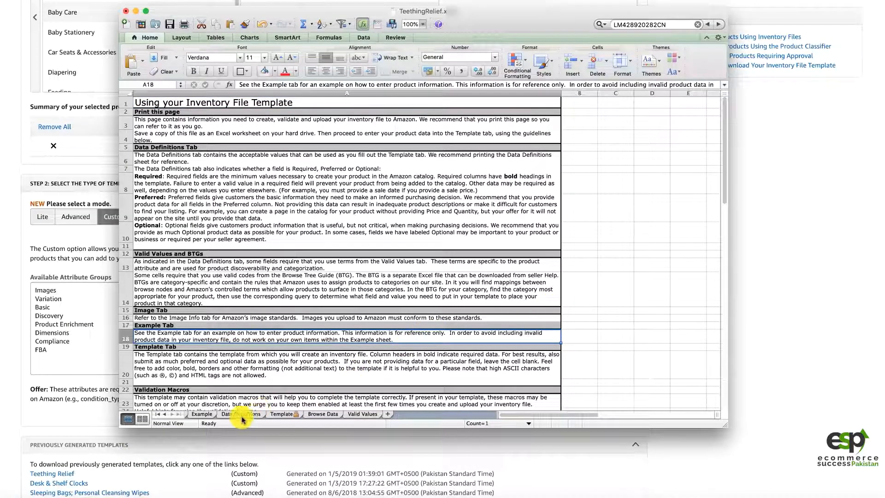
pyautogui.click(201, 414)
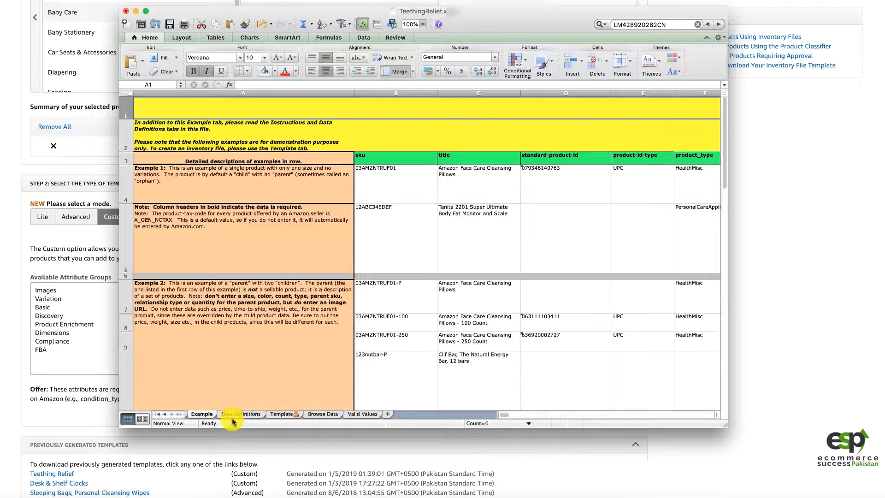
pyautogui.click(234, 414)
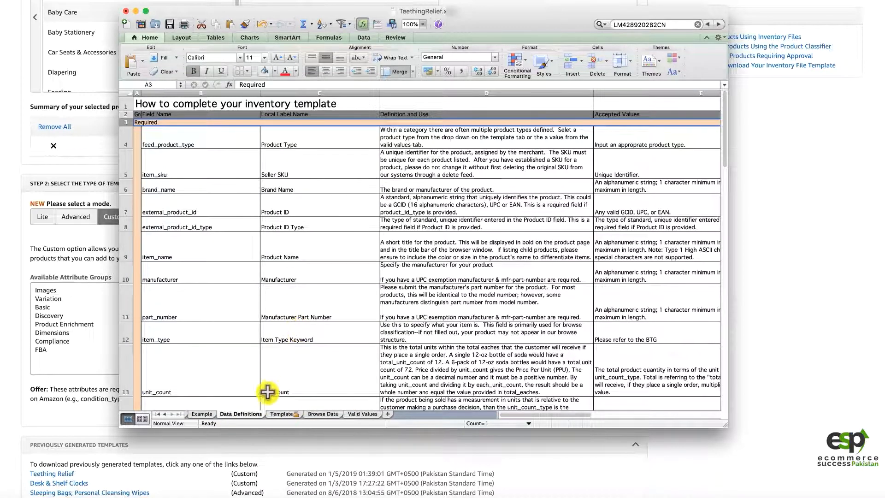
pyautogui.click(211, 209)
pyautogui.click(211, 184)
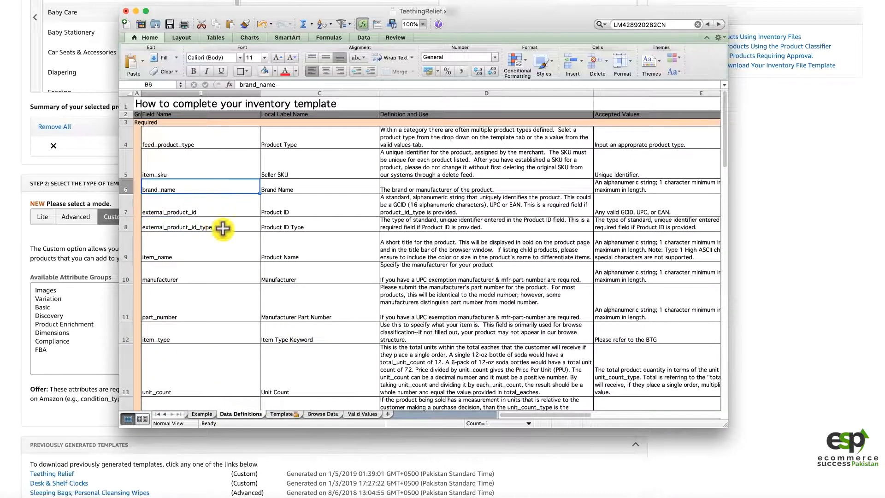
pyautogui.click(282, 414)
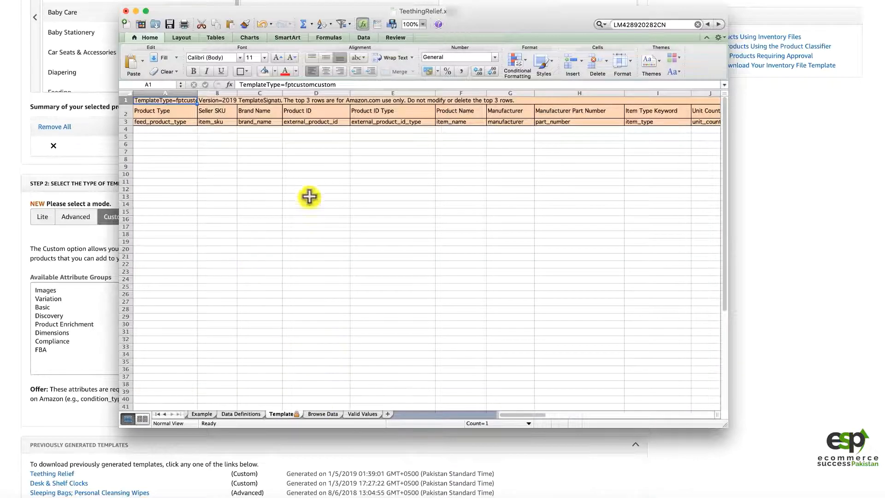
pyautogui.click(392, 242)
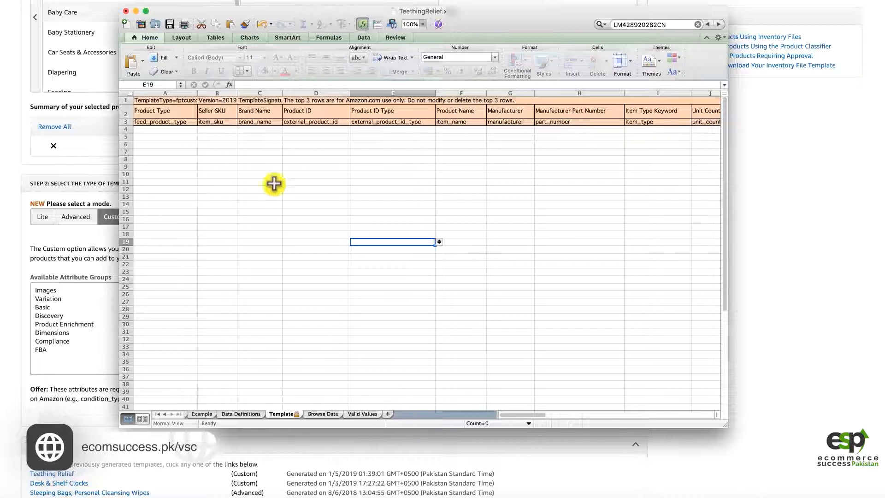
pyautogui.click(240, 414)
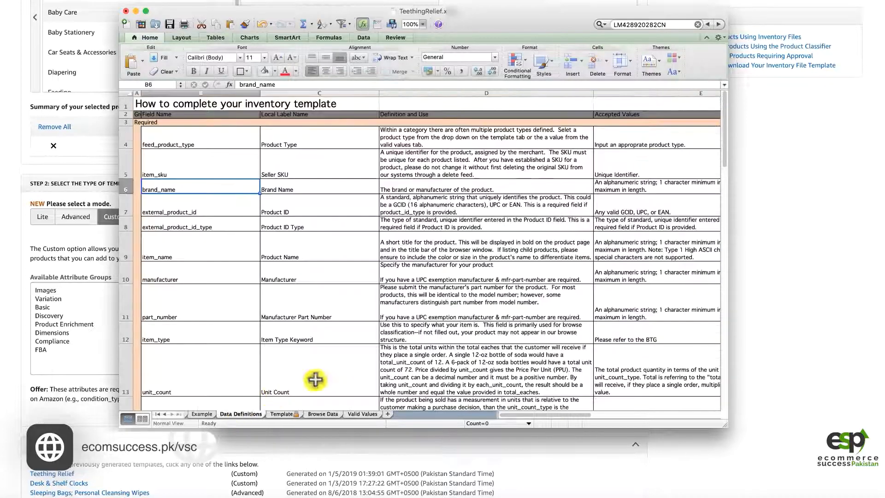
pyautogui.click(439, 200)
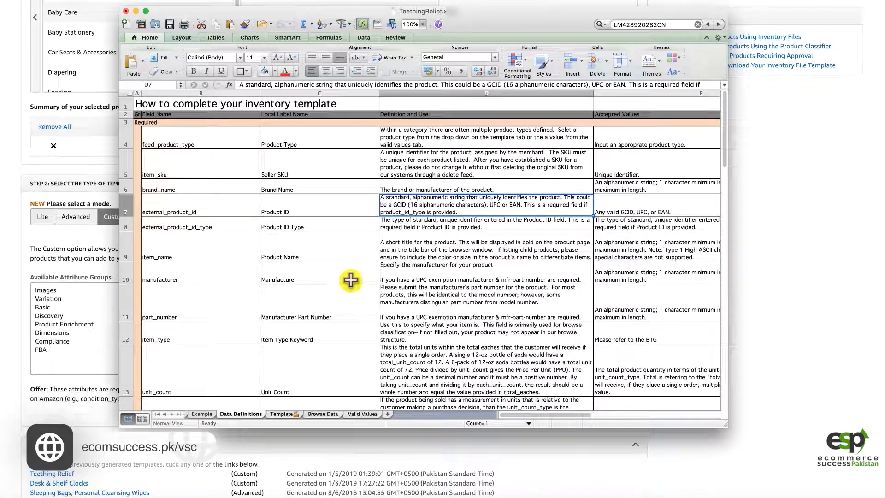
pyautogui.click(282, 414)
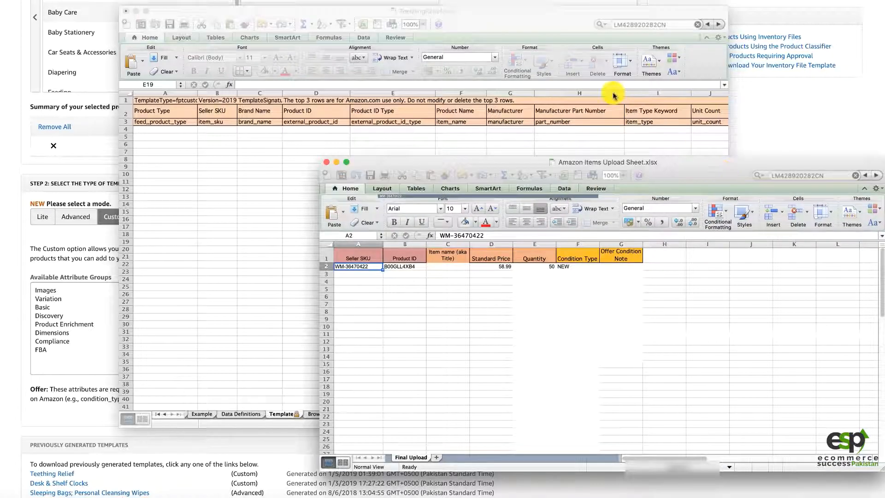
# Step: Bring Amazon Items Upload Sheet.xlsx into view and examine its sample row from Seller SKU through Offer Condition Note
pyautogui.moveTo(682, 164); pyautogui.dragTo(580, 90)
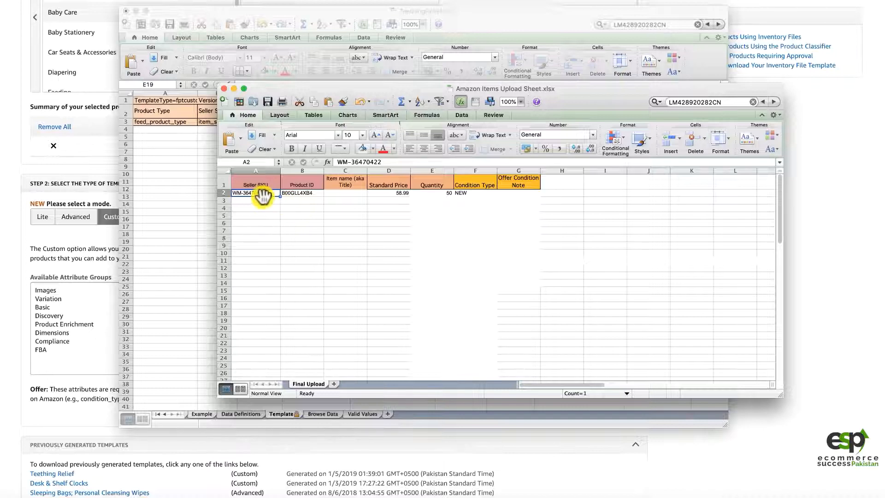
pyautogui.click(243, 185)
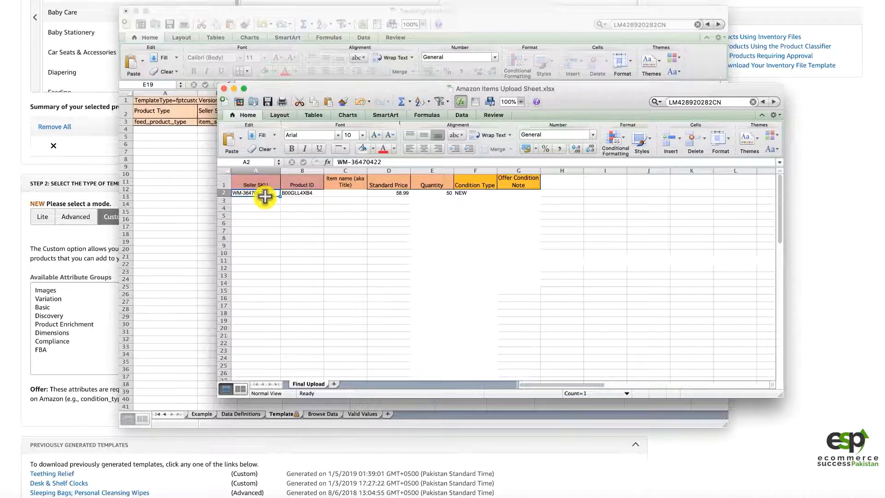
pyautogui.click(296, 185)
pyautogui.click(299, 195)
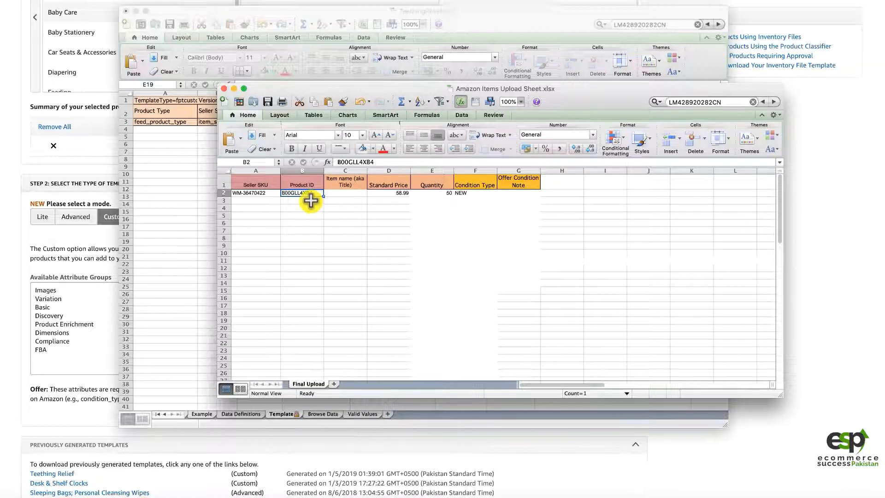
pyautogui.click(344, 200)
pyautogui.press('Up')
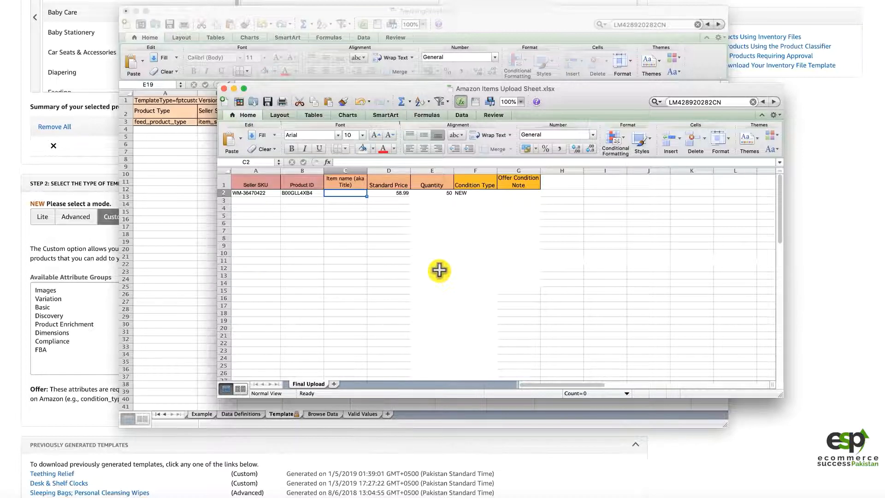
pyautogui.press('Right')
pyautogui.press('Left')
pyautogui.press('Right')
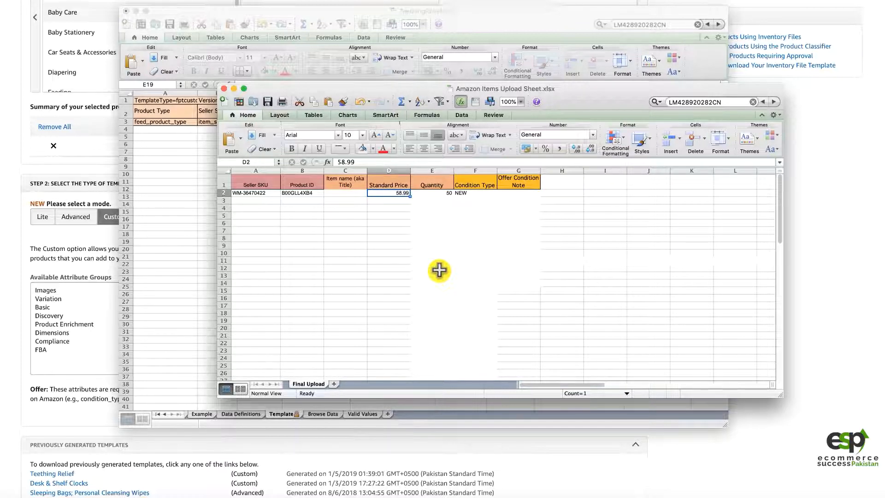
pyautogui.press('Right')
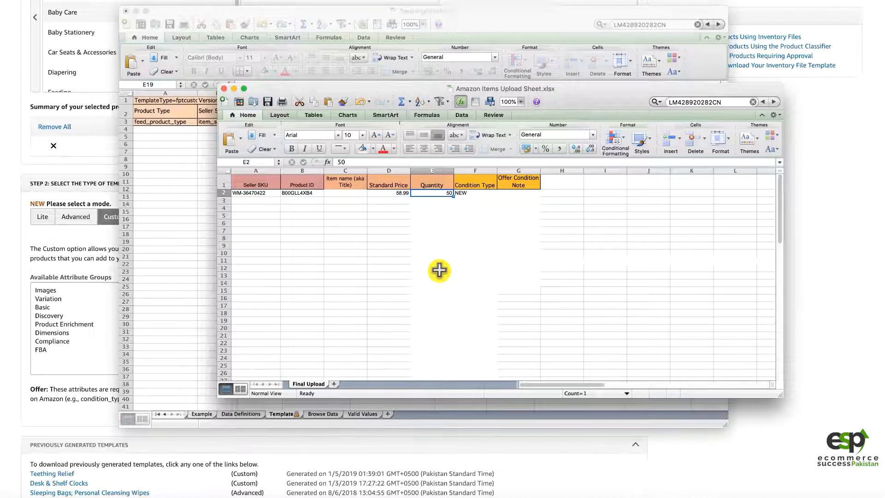
pyautogui.press('Right')
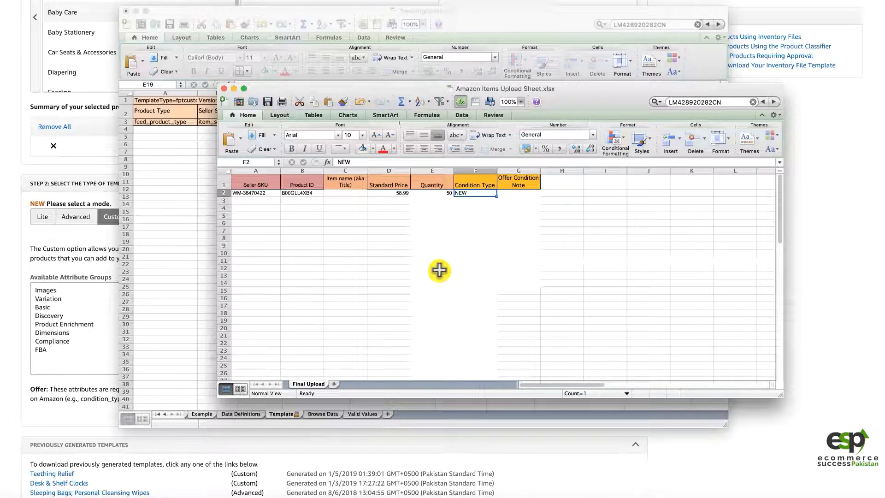
pyautogui.press('Right')
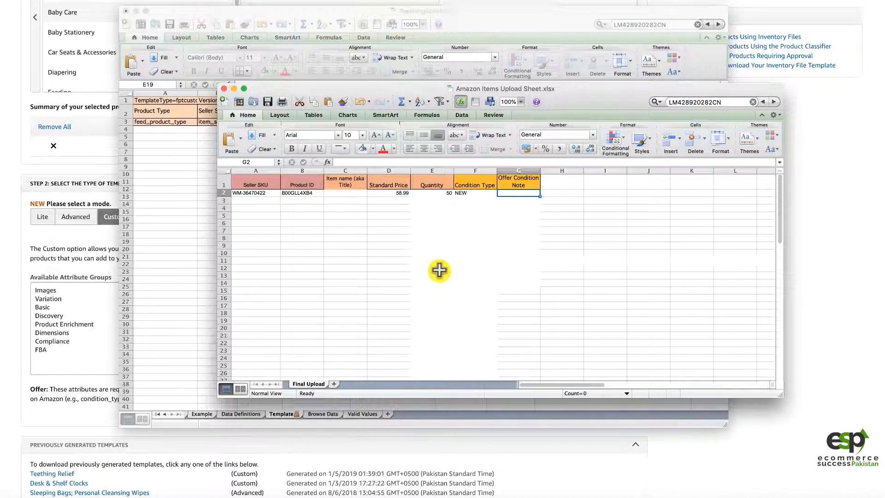
# Step: Review the price, quantity and condition fields of the sample item row again
pyautogui.press('Left')
pyautogui.press('Left')
pyautogui.press('Left')
pyautogui.press('Left')
pyautogui.press('Left')
pyautogui.press('Left')
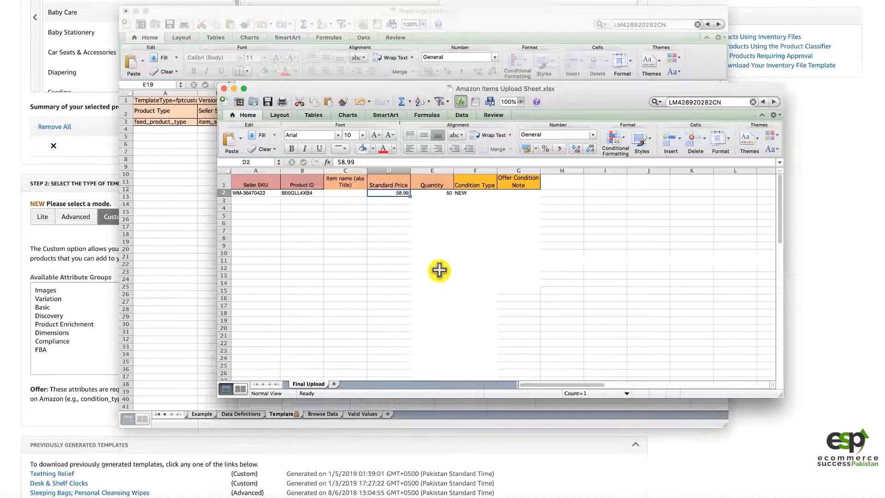
pyautogui.press('Right')
pyautogui.press('Right')
pyautogui.press('Right')
pyautogui.press('Right')
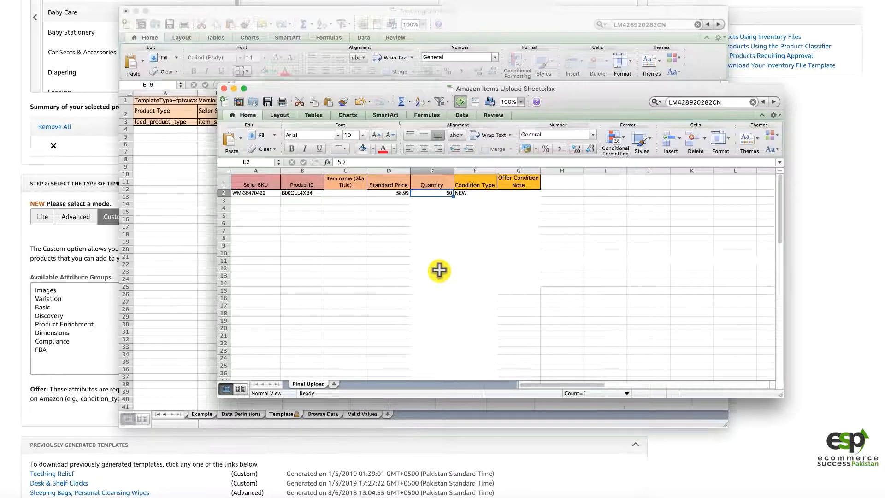
# Step: Examine the empty entry row below the sample item, from the Seller SKU column across to Condition Type
pyautogui.press('Left')
pyautogui.press('Left')
pyautogui.press('Left')
pyautogui.press('Left')
pyautogui.press('Down')
pyautogui.press('Down')
pyautogui.press('Down')
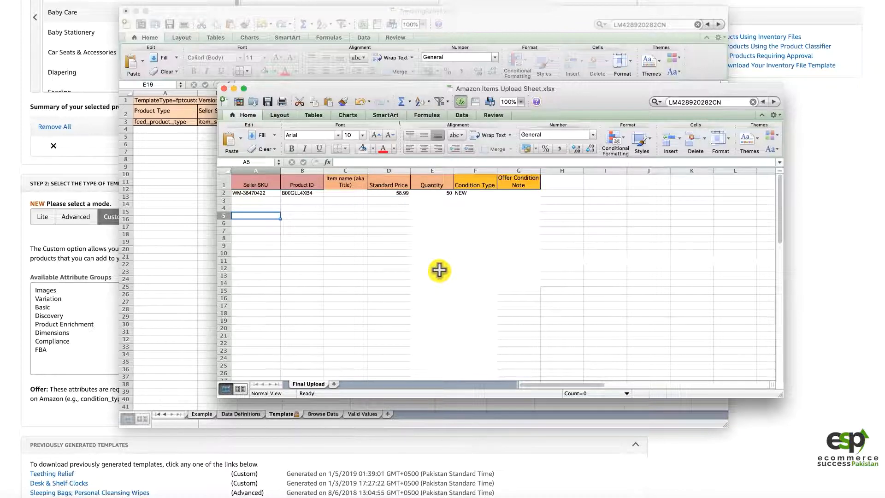
pyautogui.press('Right')
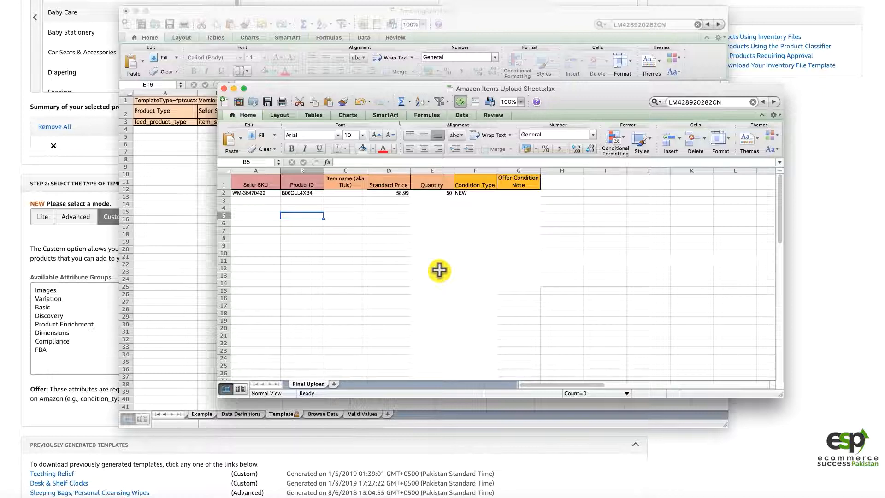
pyautogui.press('Right')
pyautogui.press('Right')
pyautogui.press('Right')
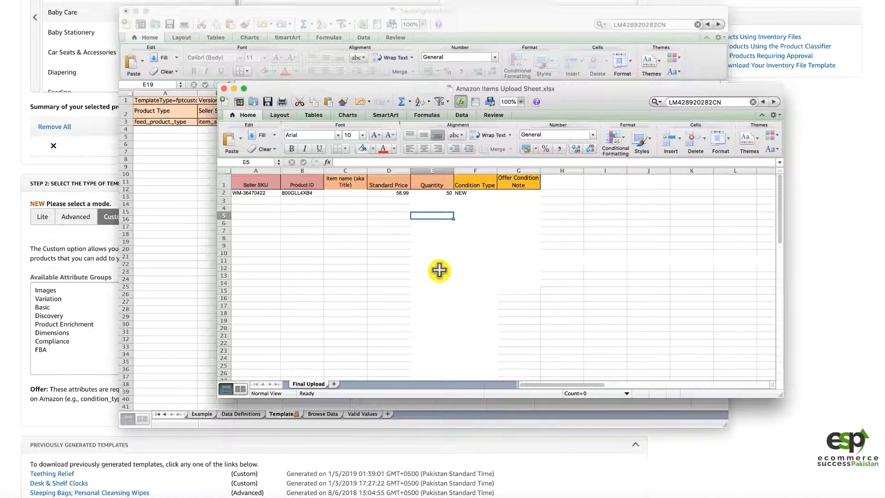
pyautogui.press('Right')
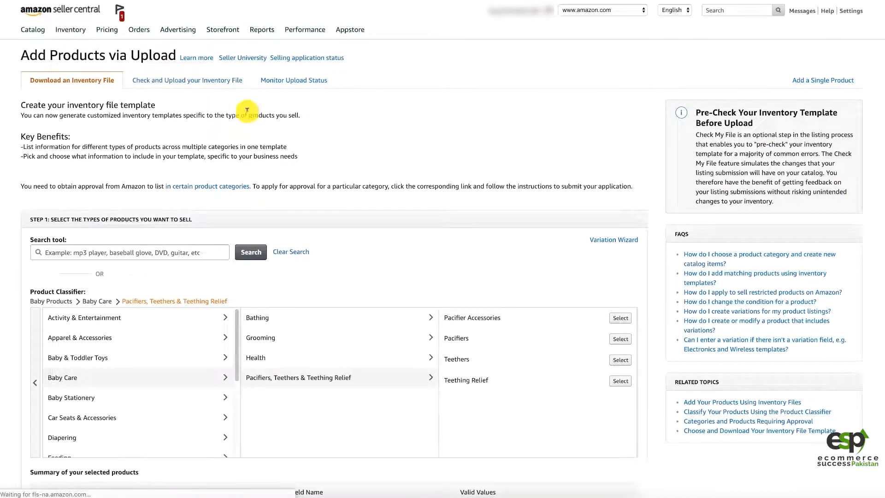
# Step: Submit Amazon Items Upload Sheet.xlsx for an error check in Seller Central, using the file type Inventory Files for non-Media Categories
pyautogui.click(192, 80)
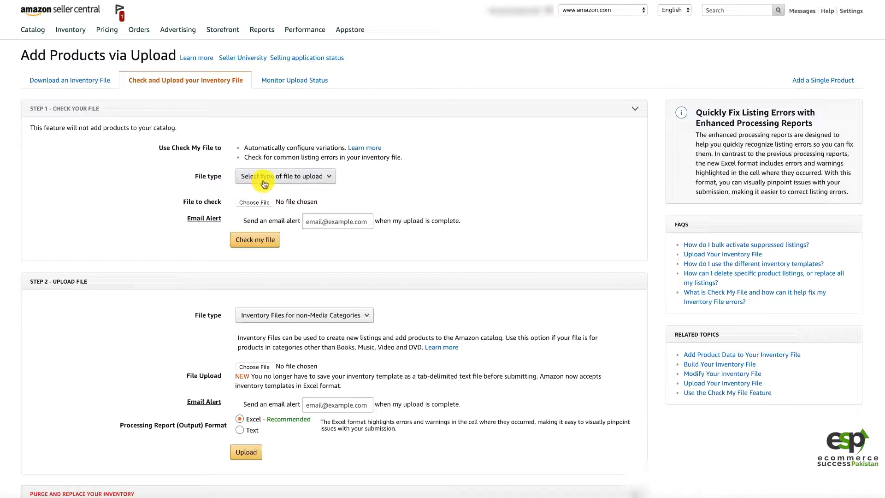
pyautogui.click(265, 181)
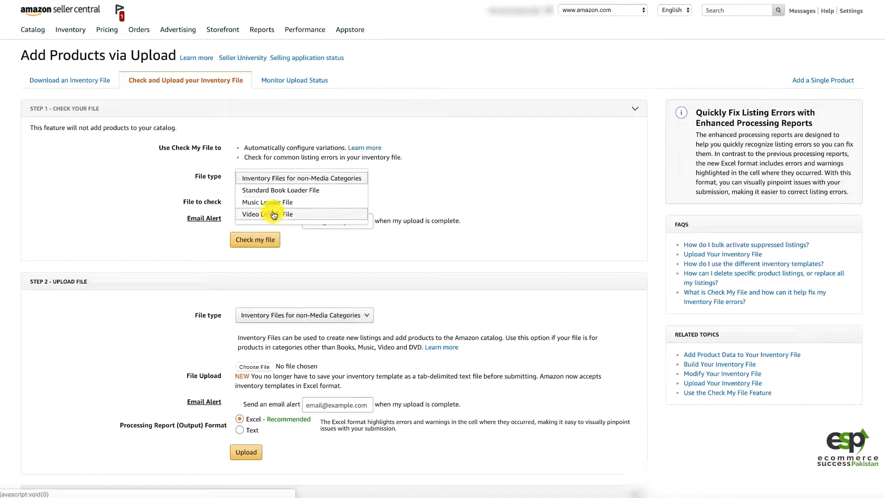
pyautogui.click(289, 181)
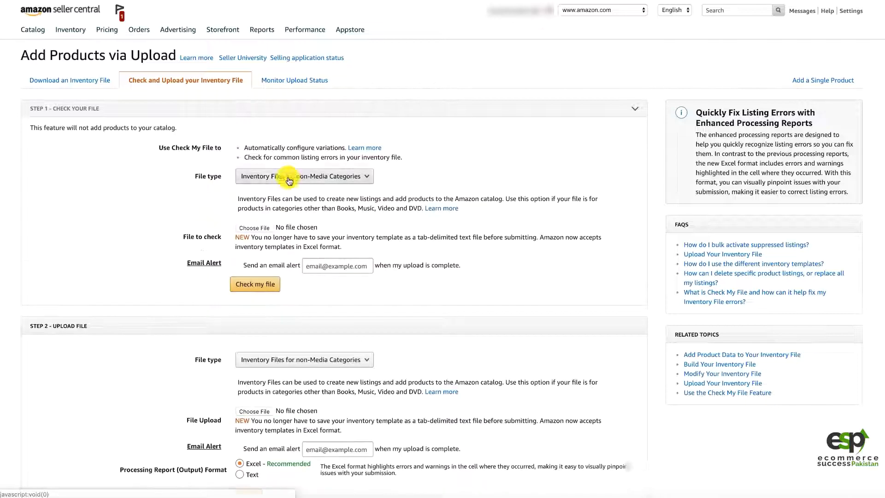
pyautogui.click(249, 228)
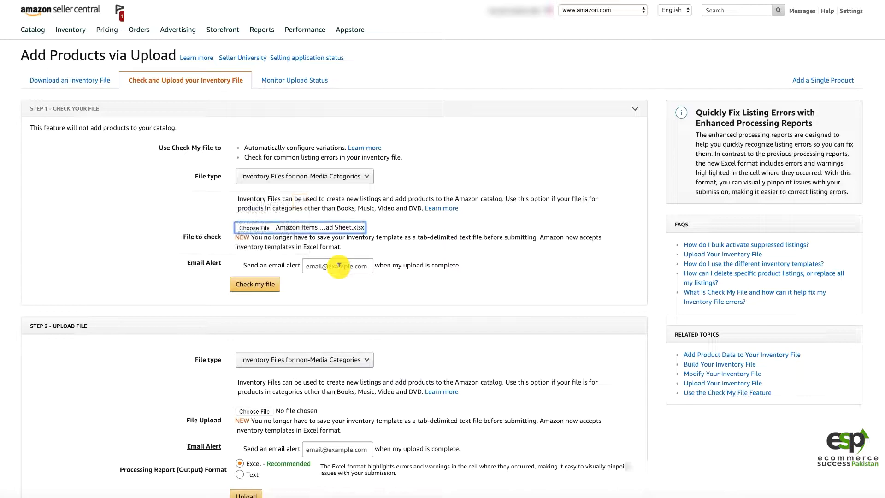
pyautogui.click(247, 284)
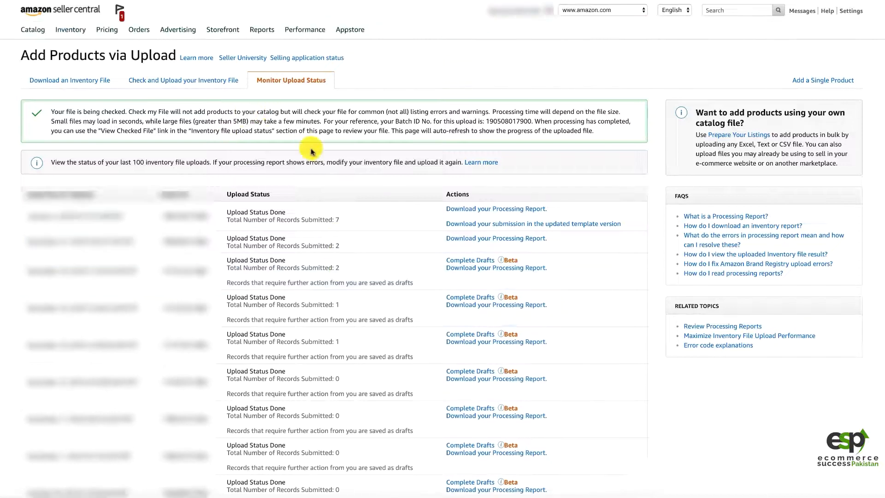
# Step: Download the processing report of the topmost upload in the status list and open it in Excel
pyautogui.moveTo(250, 213); pyautogui.dragTo(287, 213)
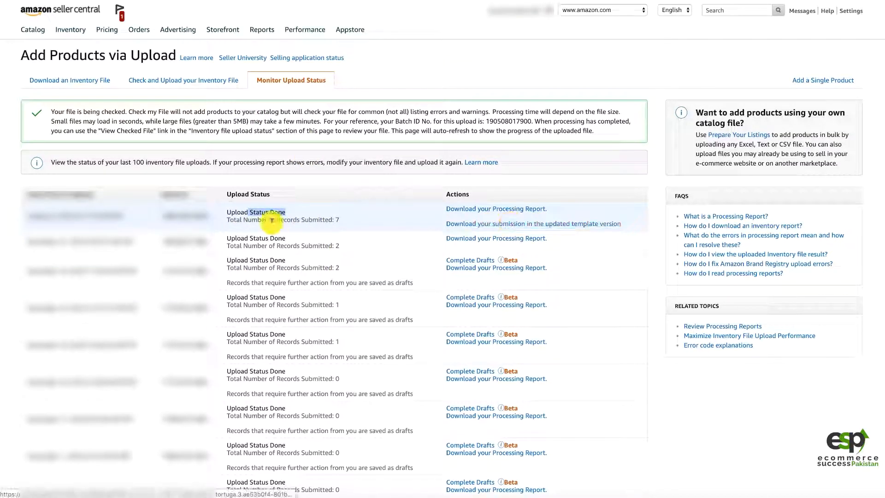
pyautogui.click(466, 213)
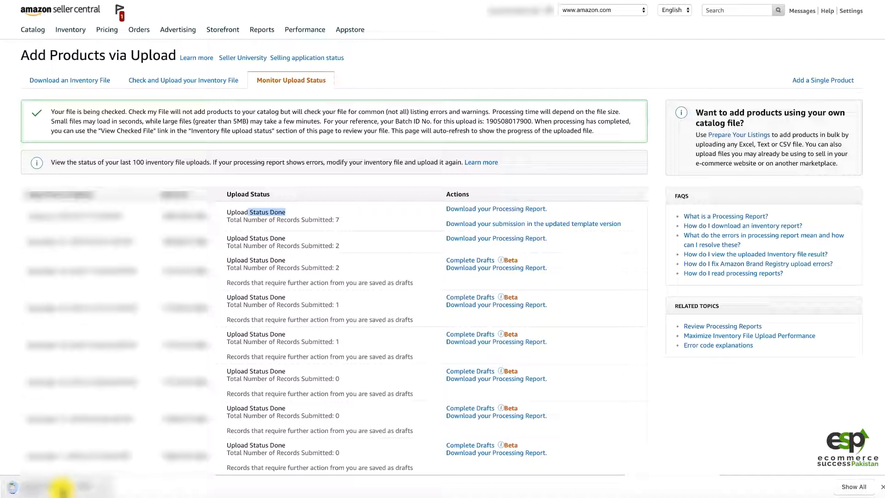
pyautogui.click(62, 487)
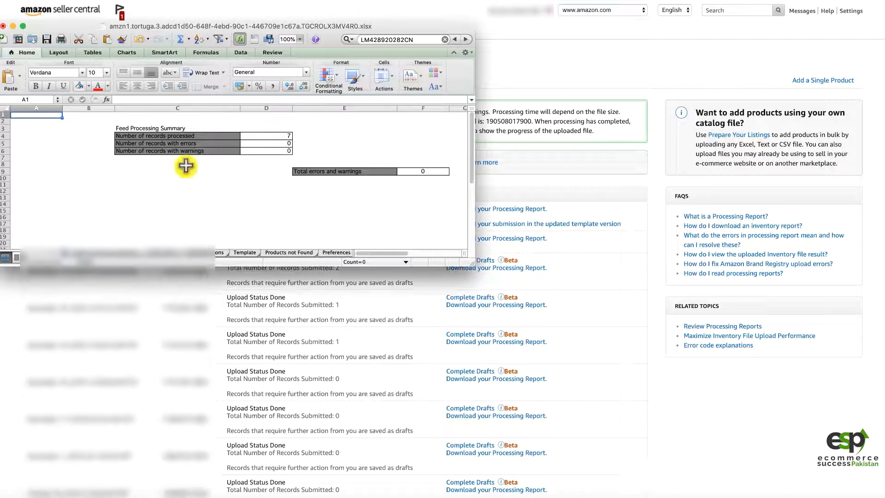
# Step: Review the records processed and the total errors and warnings in the Feed Processing Summary, and close the report without saving
pyautogui.click(154, 143)
pyautogui.click(156, 136)
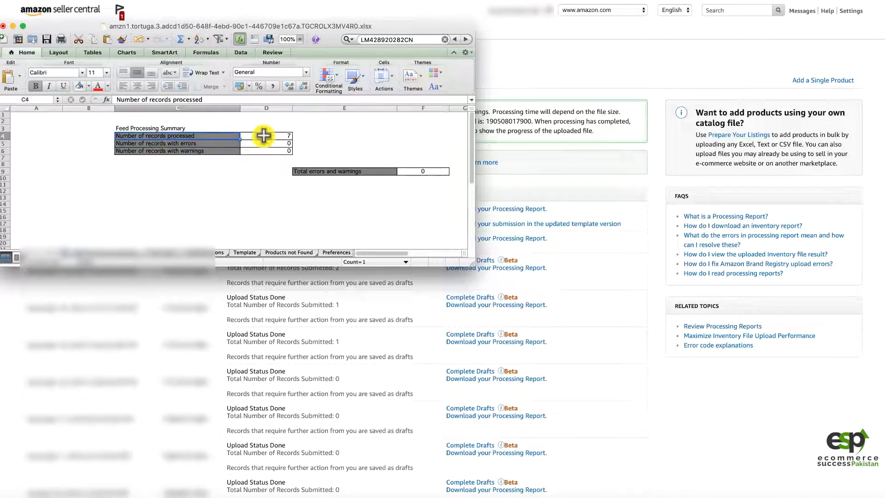
pyautogui.click(263, 135)
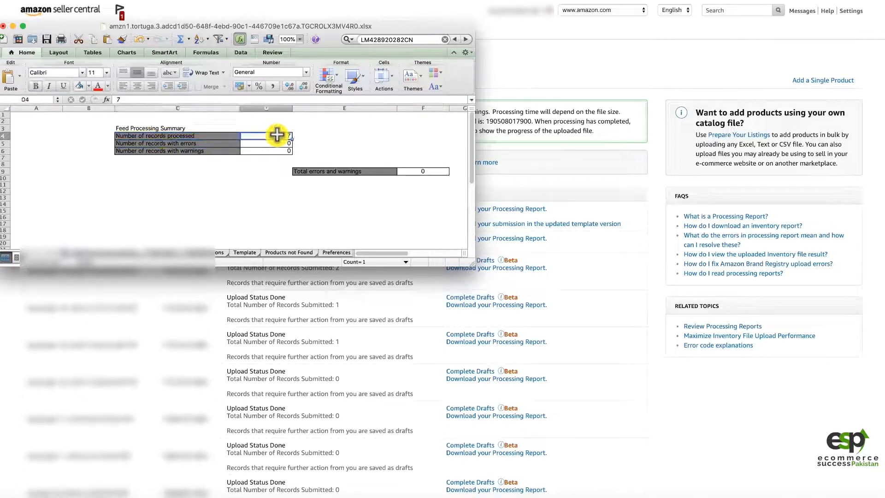
pyautogui.click(315, 173)
pyautogui.click(427, 169)
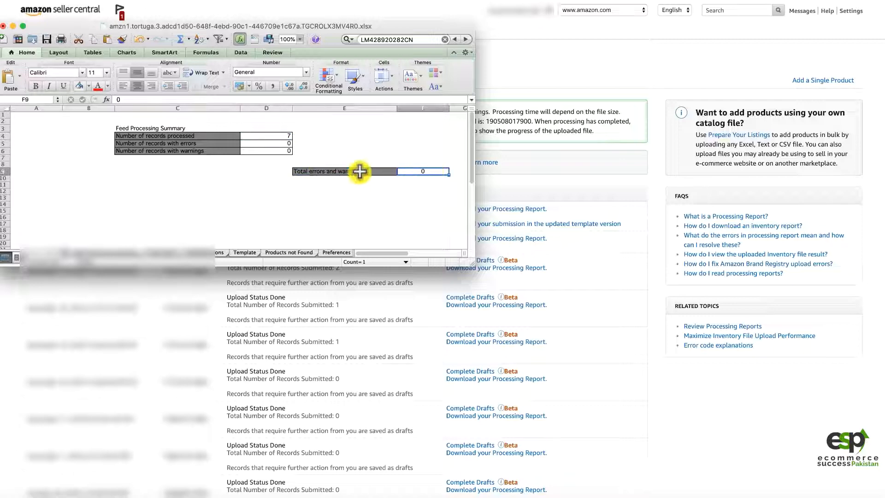
pyautogui.click(6, 26)
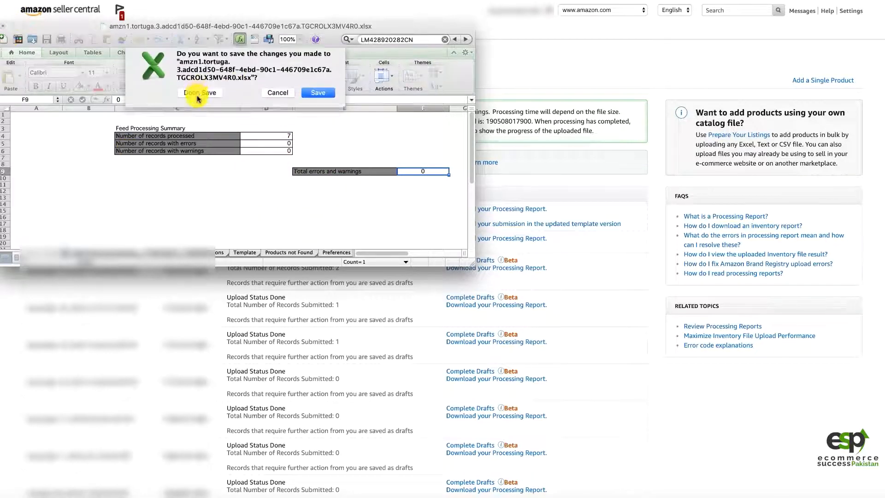
pyautogui.click(197, 96)
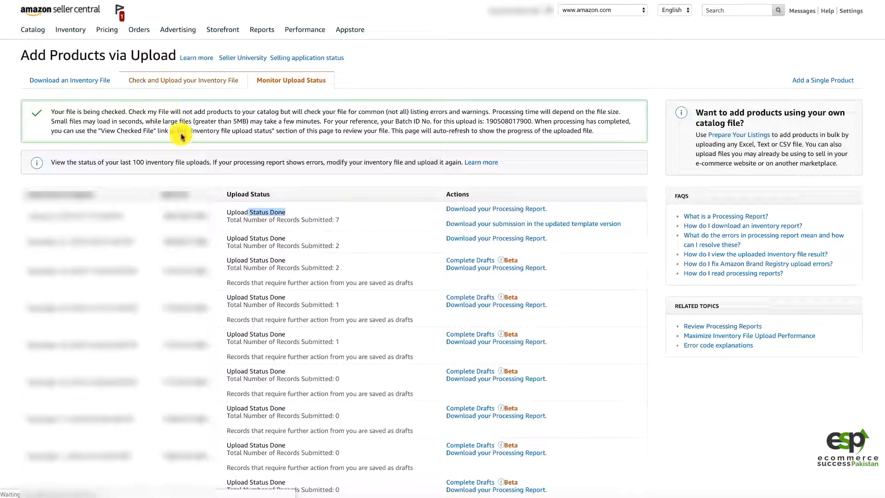
# Step: Choose Amazon Items Upload Sheet.xlsx as the Inventory Files for non-Media Categories upload file, and go to the upload status page
pyautogui.click(184, 81)
pyautogui.scroll(-3, 176, 297)
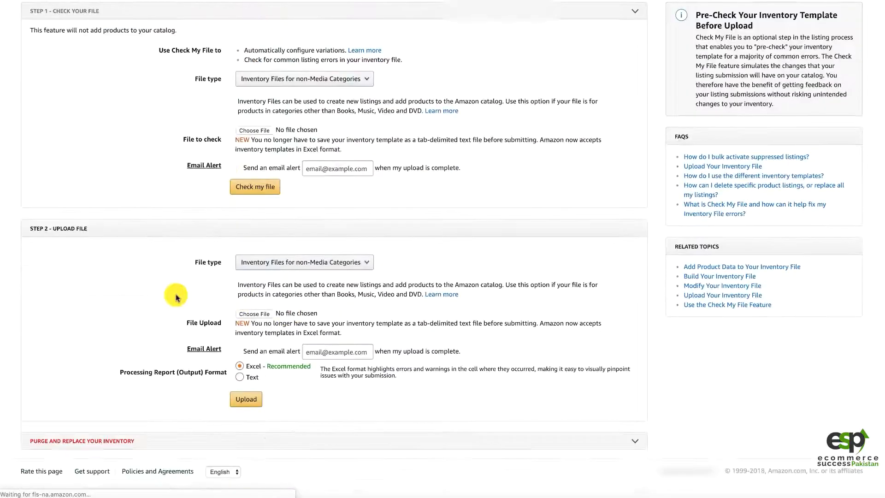
pyautogui.click(276, 264)
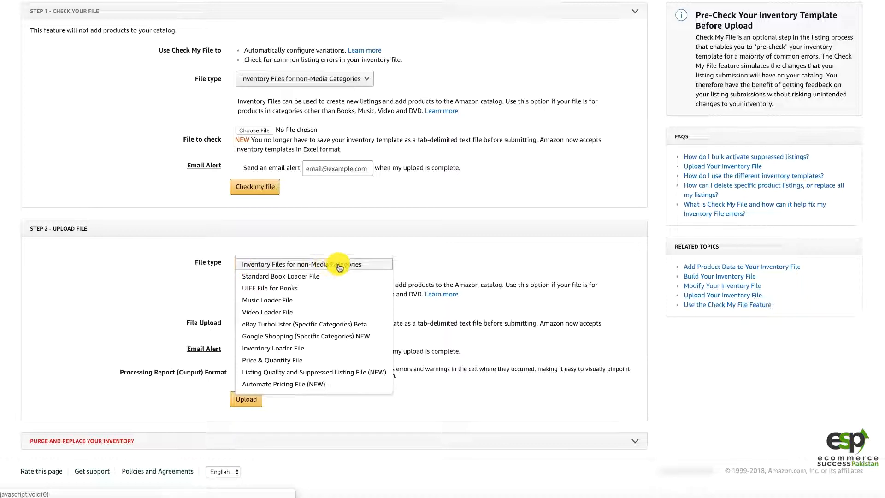
pyautogui.click(207, 268)
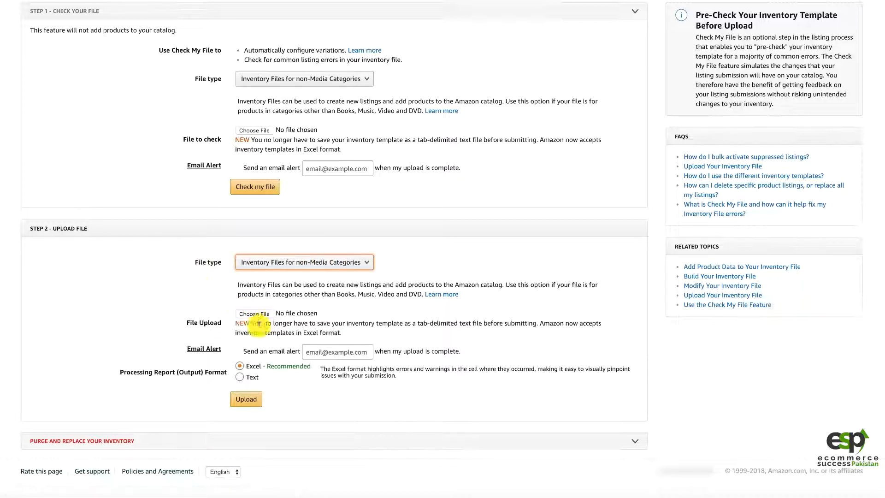
pyautogui.click(252, 315)
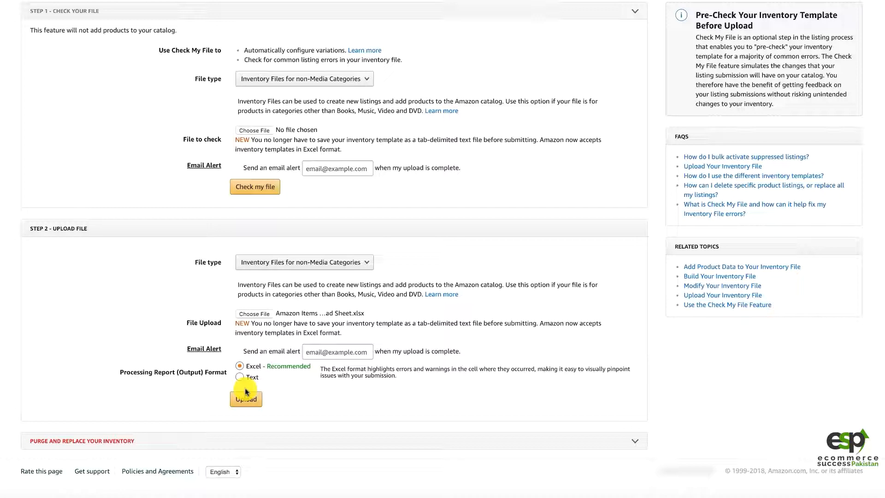
pyautogui.scroll(3, 234, 360)
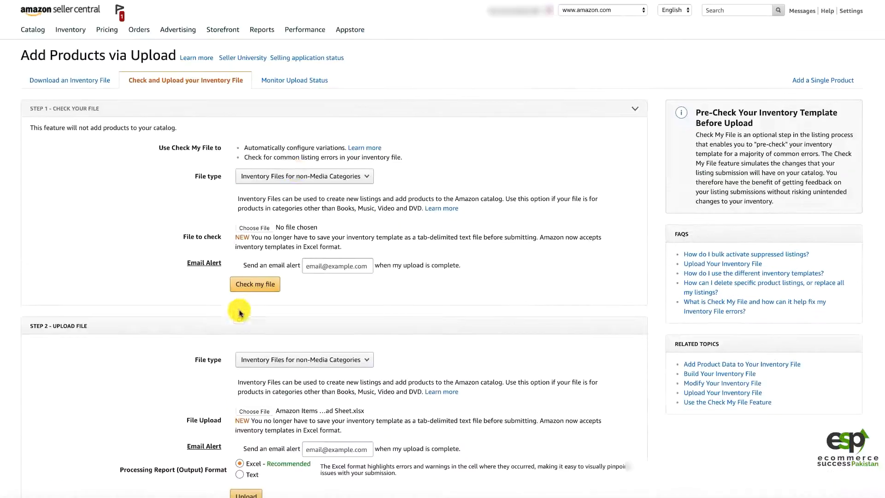
pyautogui.click(274, 82)
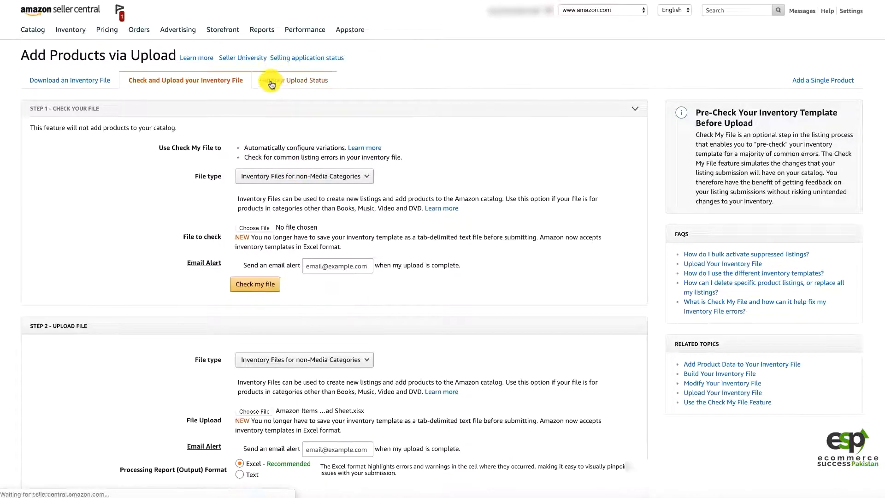